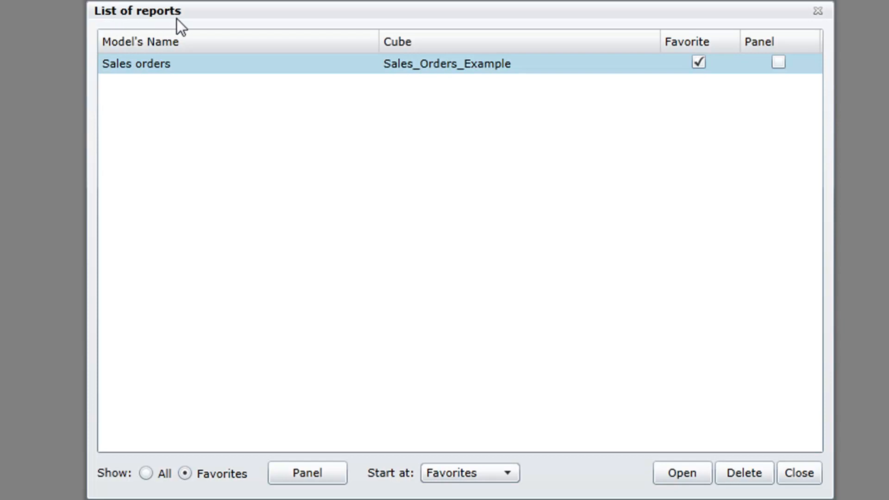
Close the list of reports and switch to the Database administration area
click(793, 476)
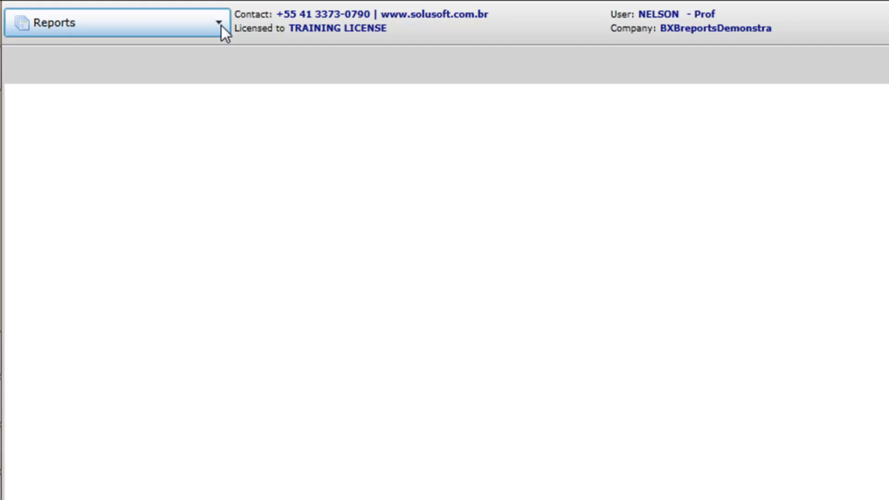
click(220, 24)
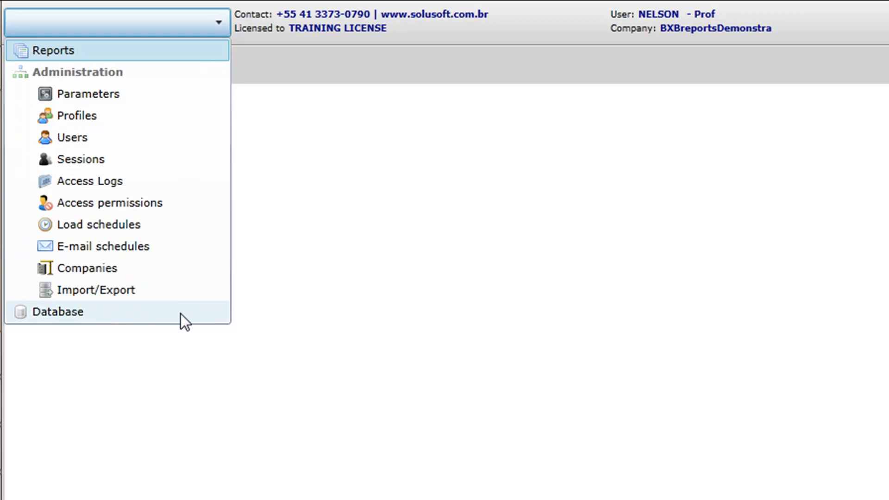
click(583, 27)
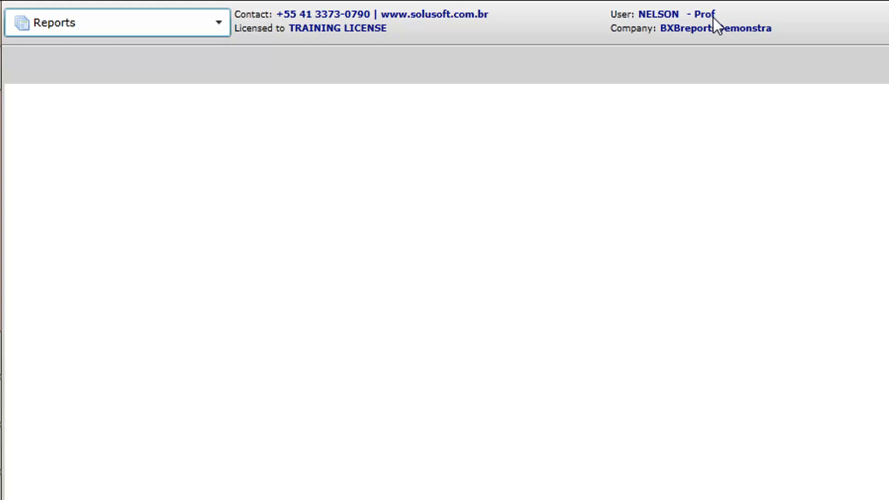
click(220, 23)
click(58, 312)
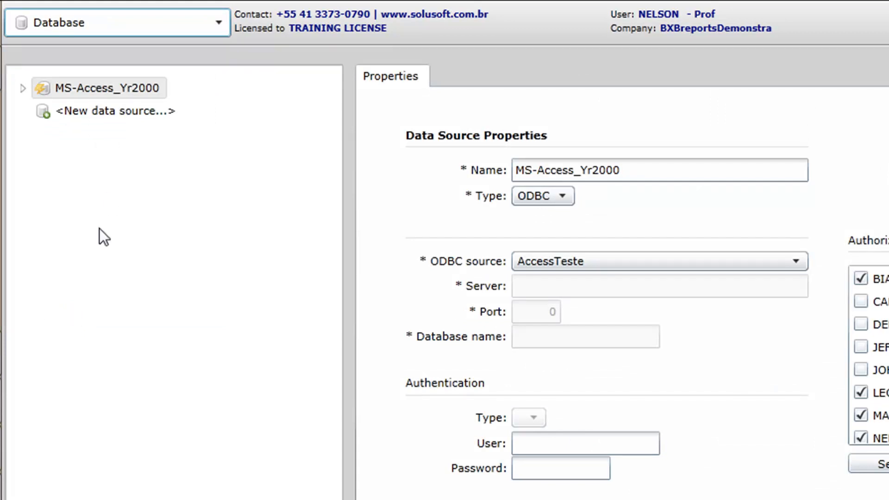
Create a new data source named Text files of type ODBC, using the Text files ODBC source
click(107, 115)
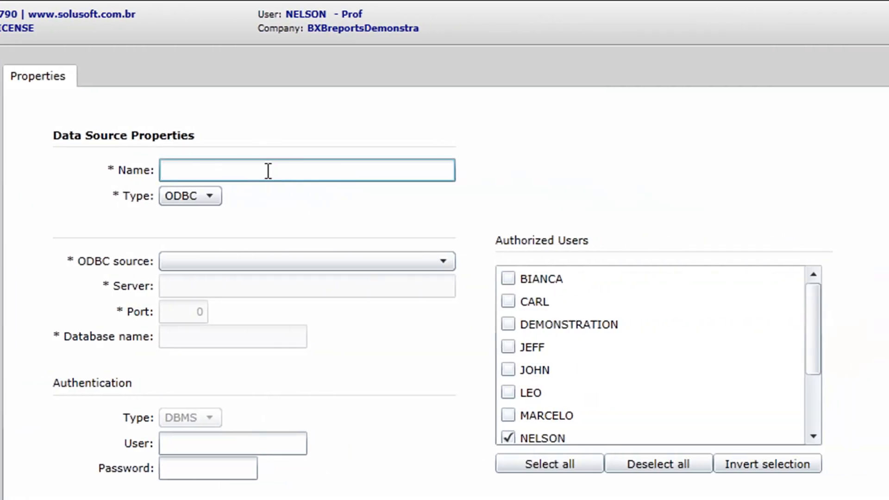
text(Text files)
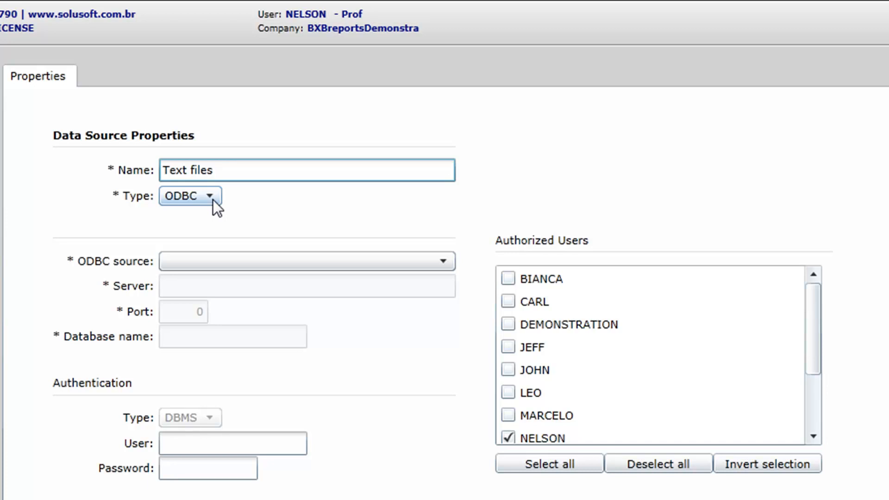
click(444, 262)
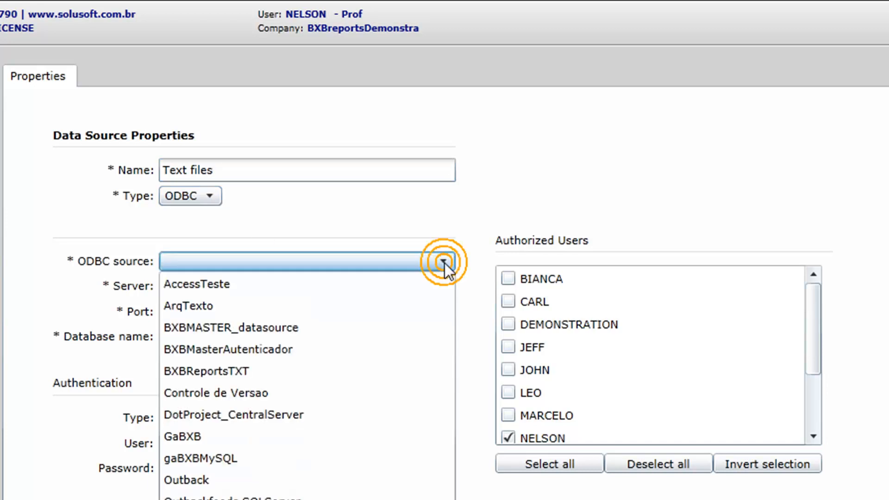
click(305, 499)
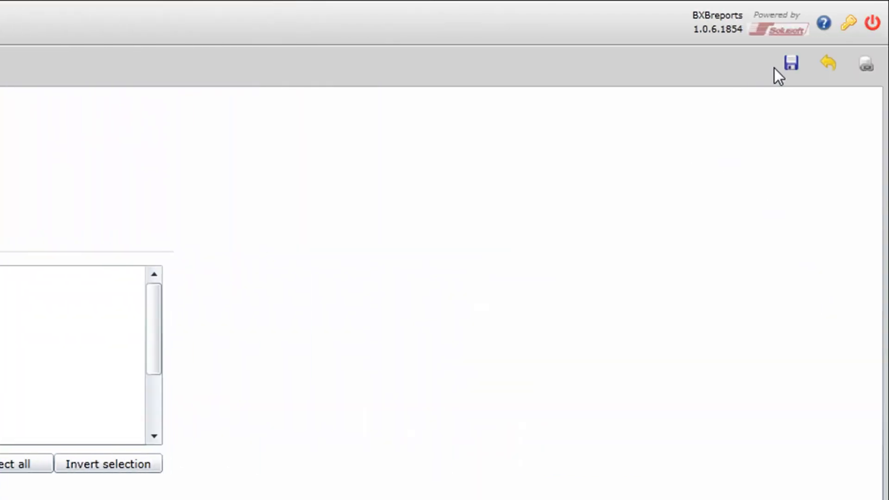
Save the Text files data source and test its connection
click(791, 65)
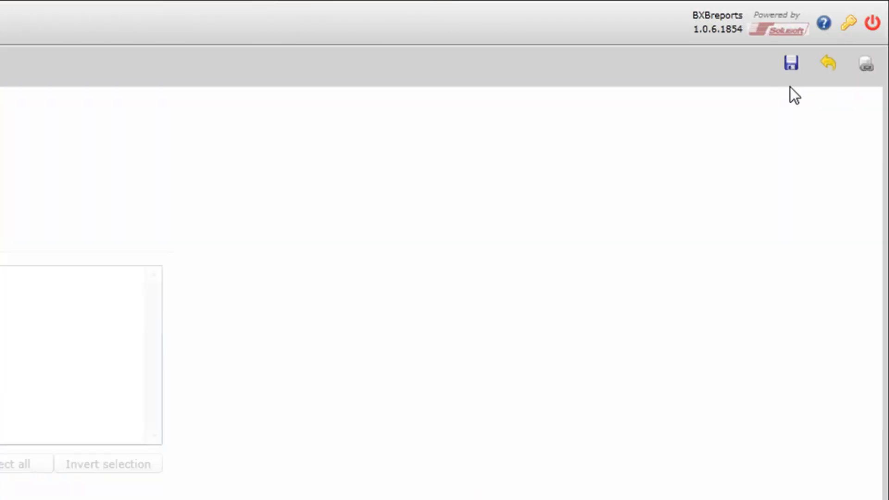
click(865, 64)
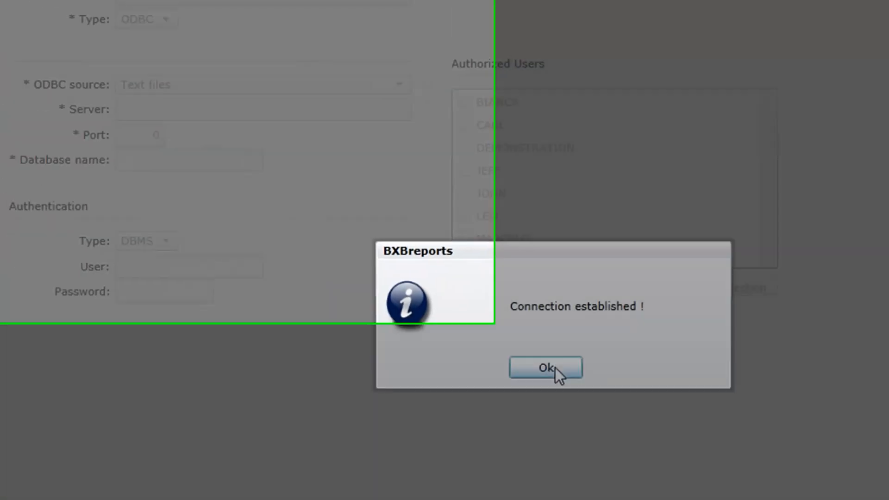
click(432, 316)
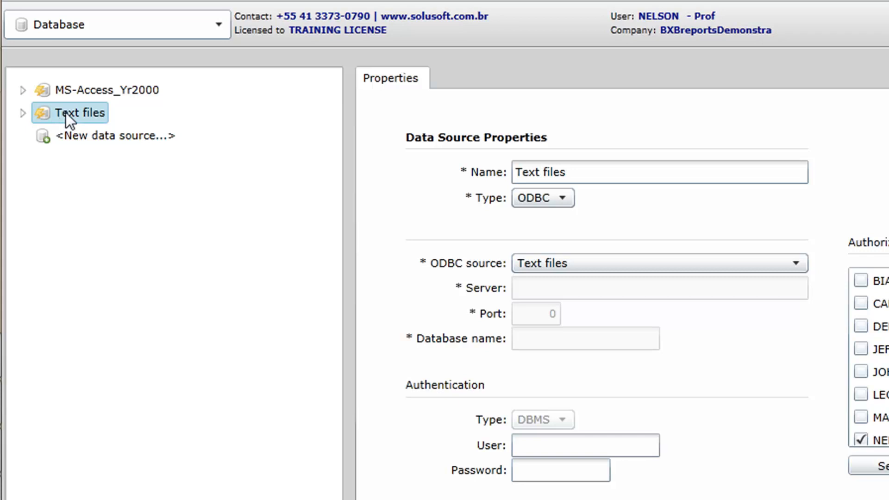
Add a new cube named SalesData under the Text files data source
click(21, 114)
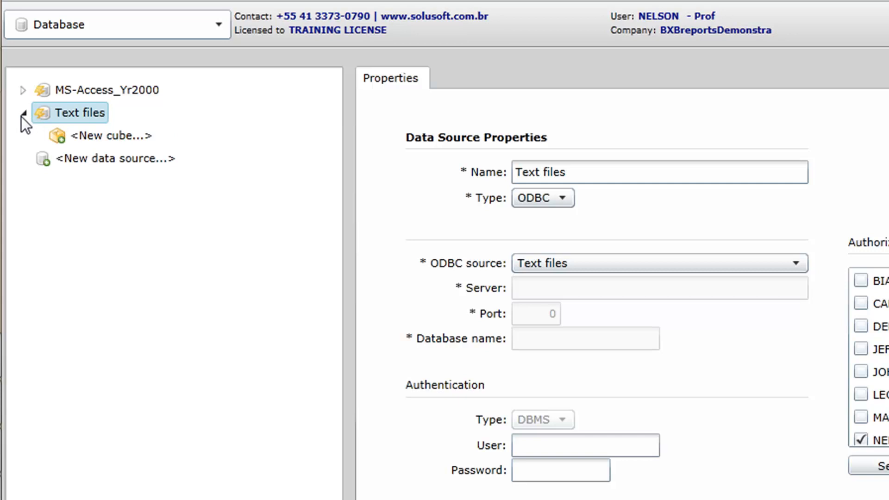
click(90, 139)
click(605, 206)
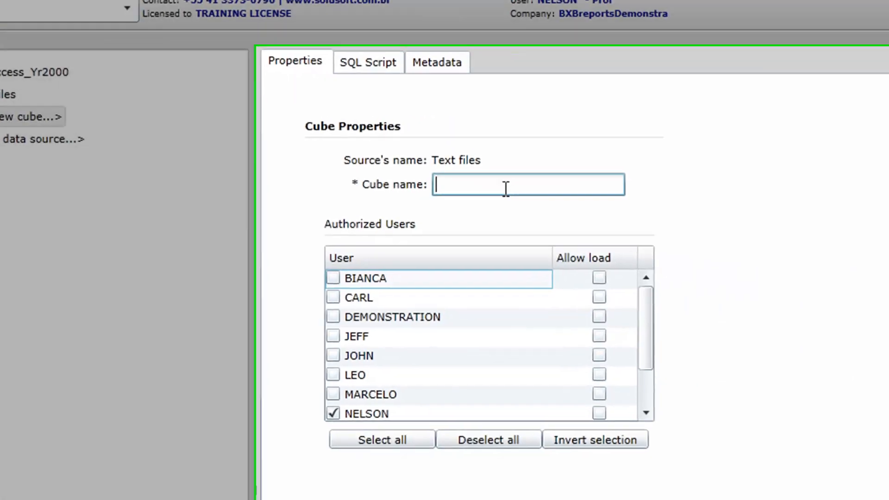
text(SalesData)
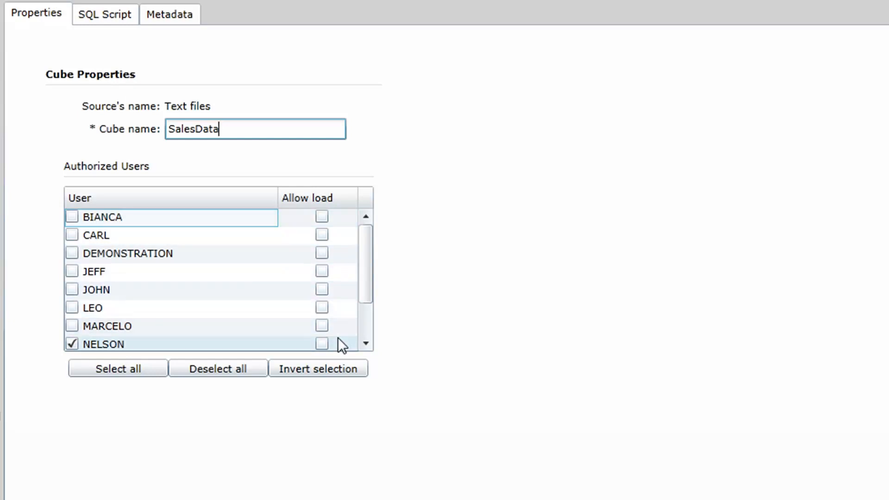
Load the source tables for the cube's SQL script and expand the columns of SalesOrders.csv
click(109, 13)
click(296, 85)
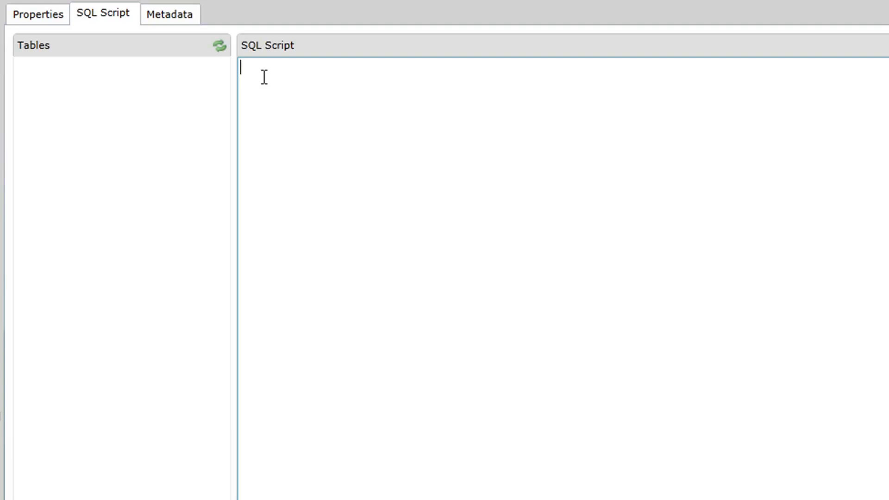
click(220, 47)
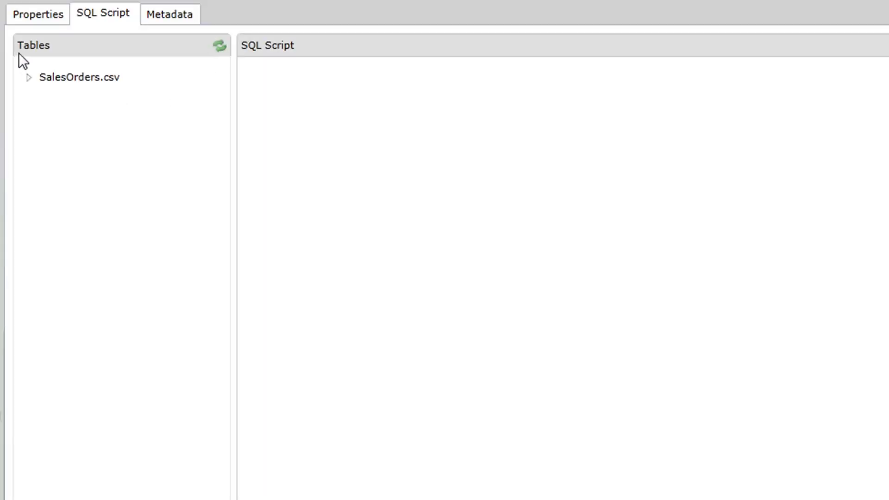
click(29, 78)
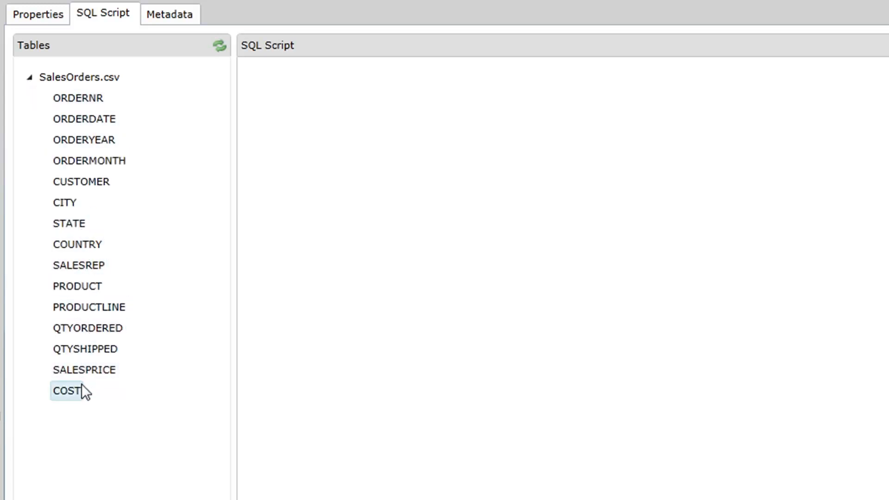
Enter a query on SalesOrders.csv selecting ORDER NUMBER, CUSTOMER, CITY, COUNTRY, ORDERDATE, text YEAR, zero-padded Mes, QTYSHIPPED, QTYORDERED, SALES VALUE and COST VALUE
click(271, 81)
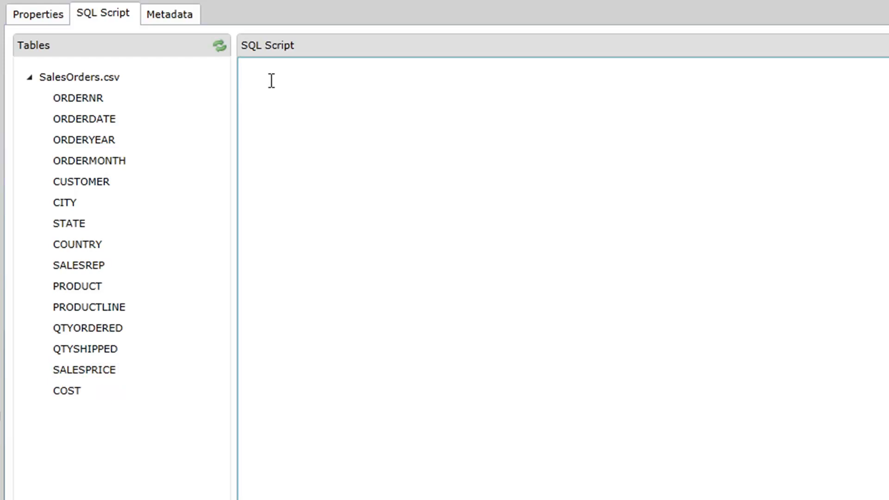
text(SELECT  ORDERNR AS "ORDER NUMBER",  CUSTOMER,  CITY,  COUNTRY,  ORDERDATE,  Cstr(year(ORDERDATE)) AS YEAR,  Iif (month(ORDERDATE) < 10, '0' + Cstr(month(ORDERDATE)), Cstr(month(ORDERDATE))) AS Mes,  QTYSHIPPED,  QTYORDERED,  SALESPRICE AS "SALES VALUE",  COST AS "COST VALUE" FROM  SalesOrders.csv;)
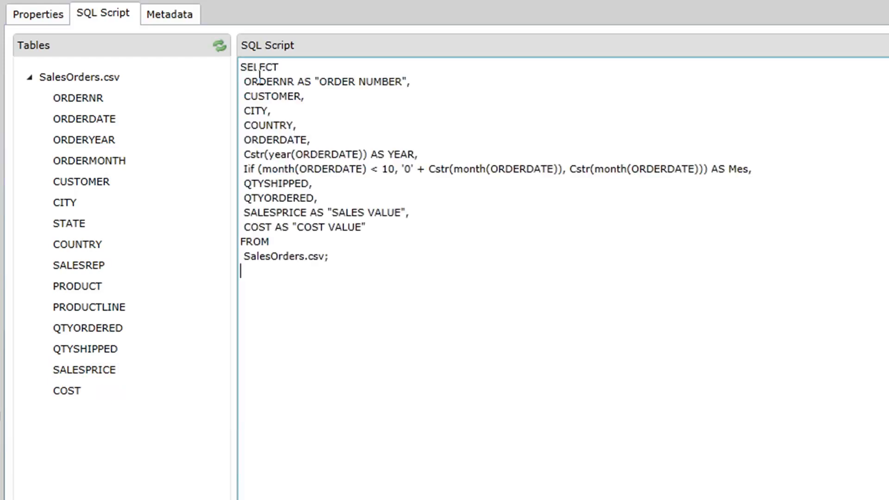
Examine the query's column aliases, the year and month expressions, and the source file named after FROM
drag(314, 83, 410, 83)
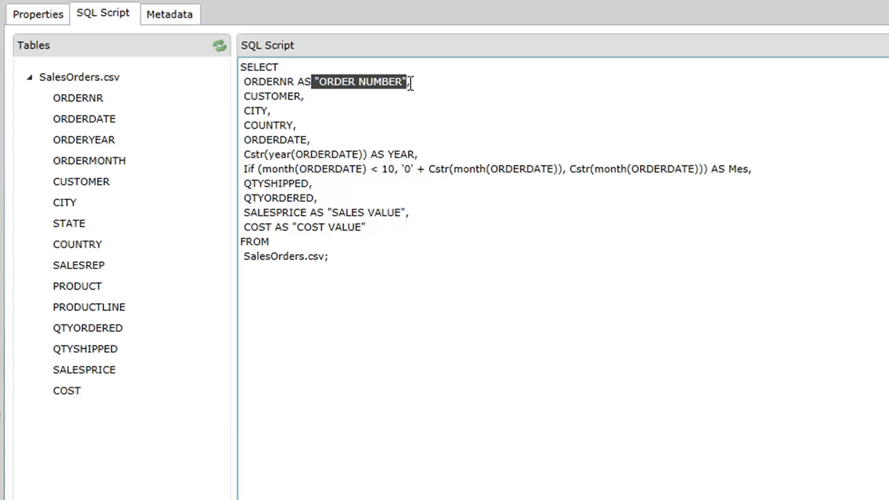
click(325, 212)
drag(325, 212, 417, 212)
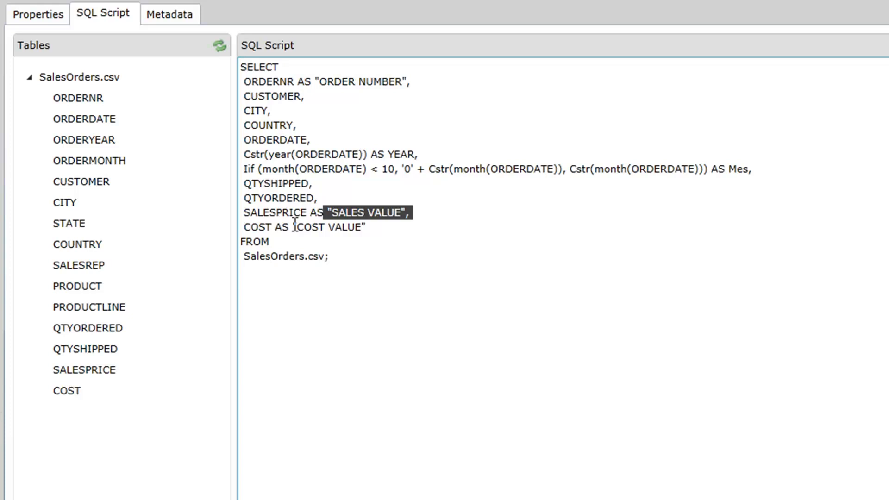
drag(289, 227, 369, 227)
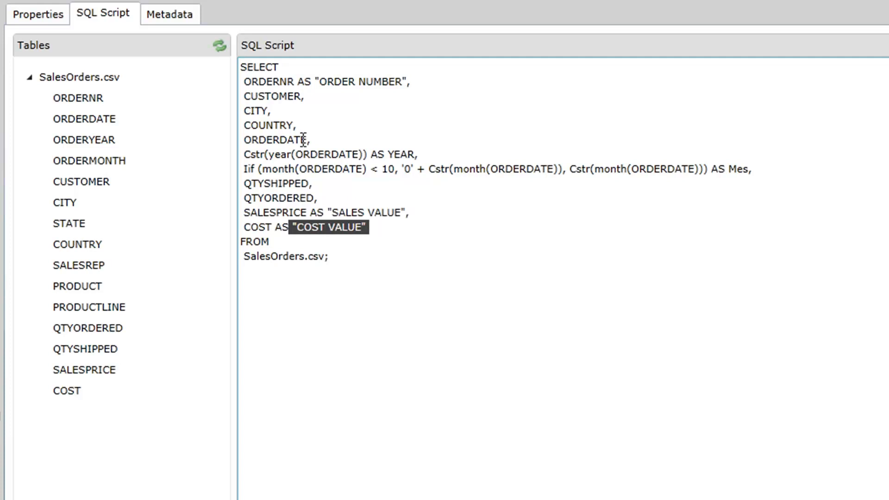
double_click(283, 155)
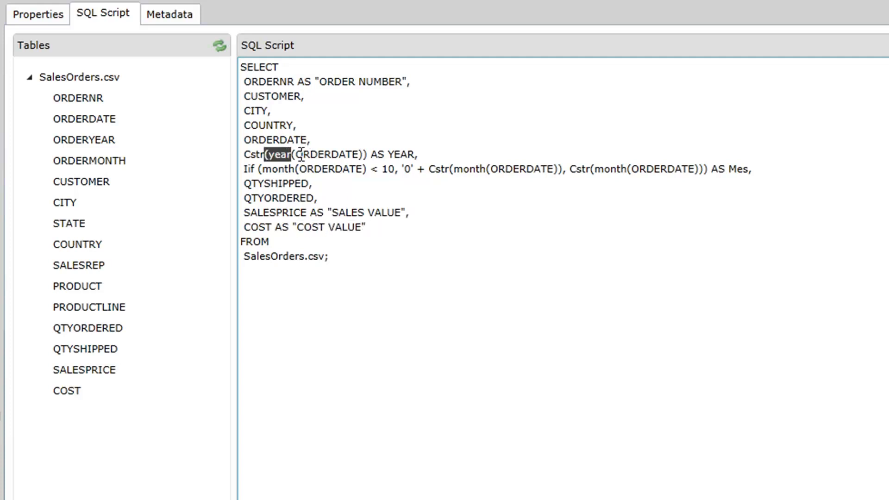
double_click(256, 154)
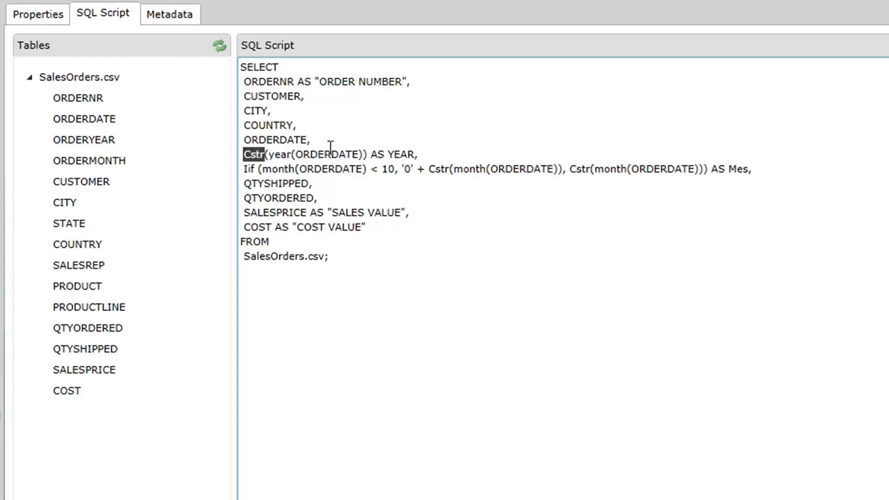
double_click(377, 155)
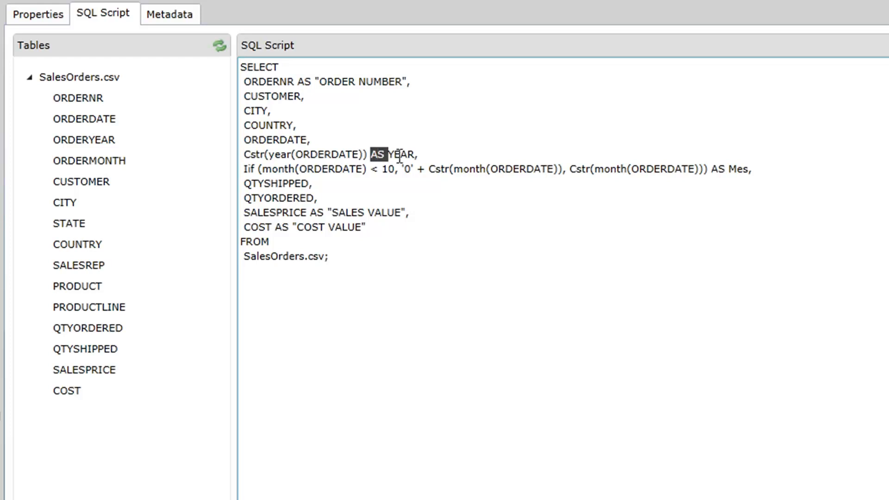
drag(752, 169, 250, 178)
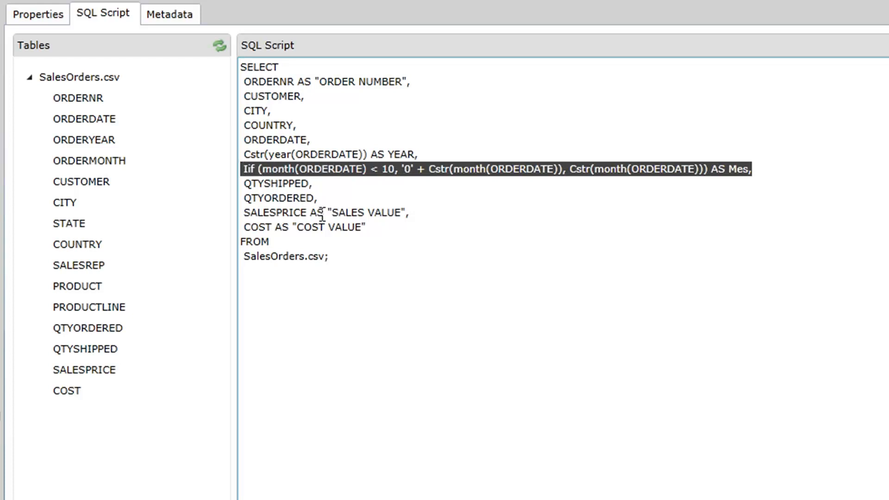
double_click(267, 256)
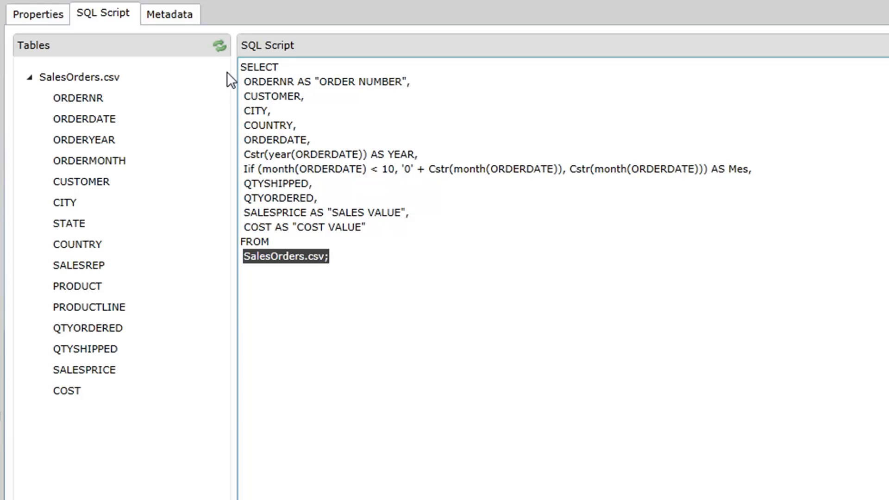
Set ORDER NUMBER as a dimension instead of a metric in the cube's metadata
click(176, 14)
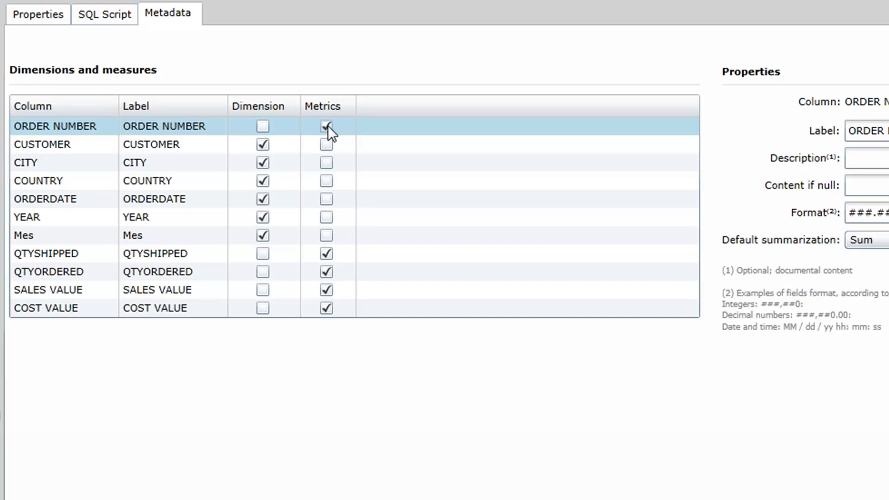
click(259, 125)
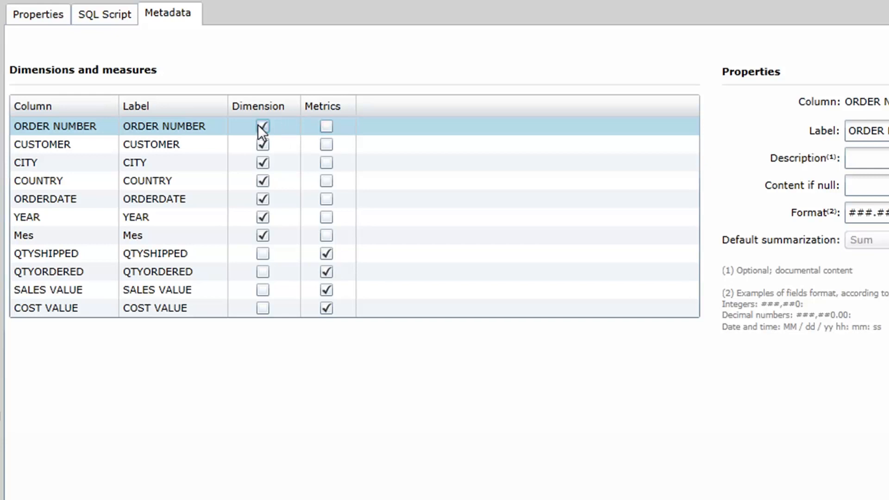
Examine the label, description, null content and format properties of ORDER NUMBER, then the properties of ORDERDATE and QTYSHIPPED
click(871, 132)
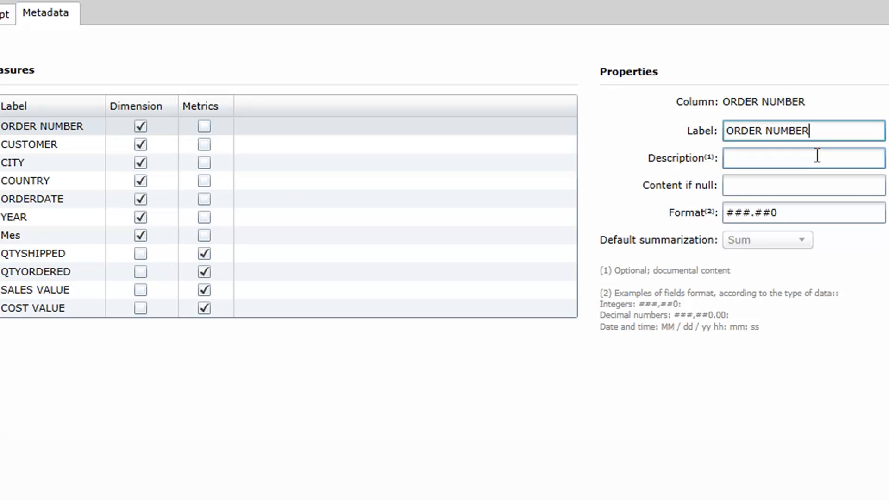
click(817, 155)
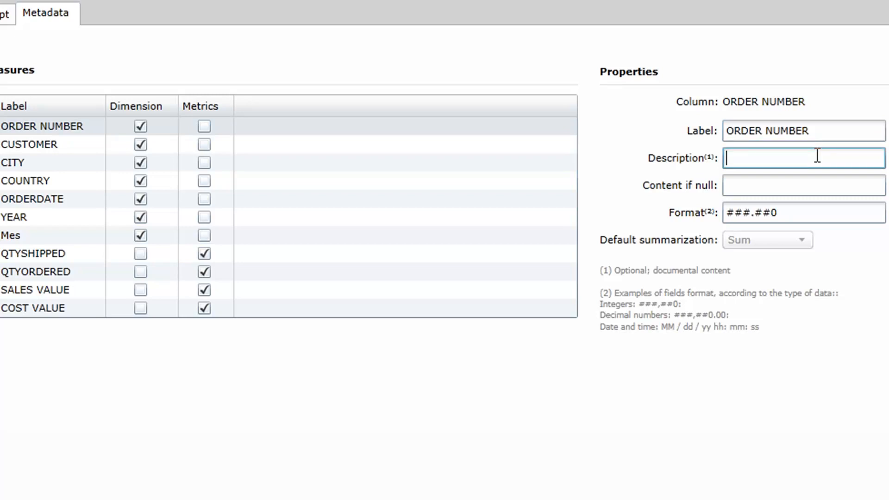
click(815, 187)
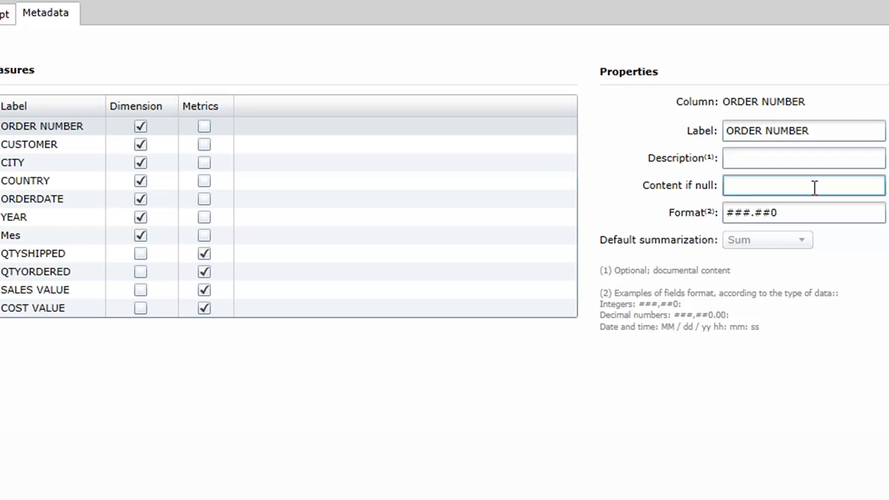
click(807, 212)
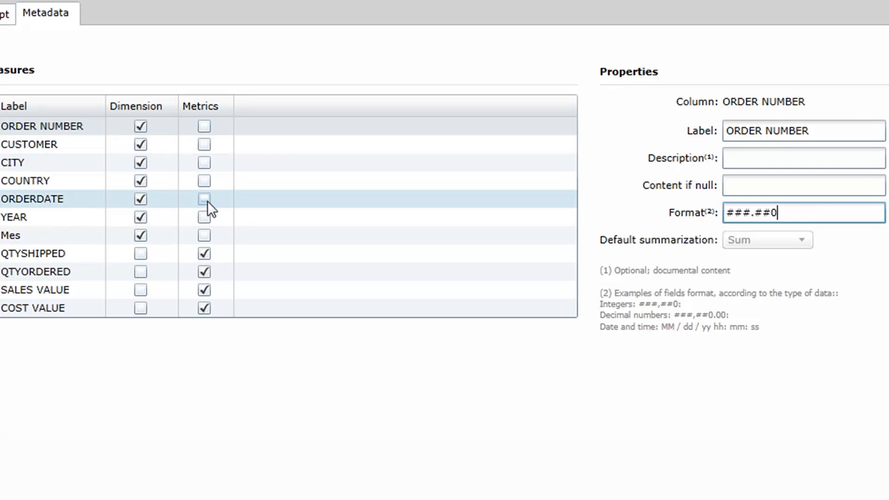
click(250, 204)
click(798, 213)
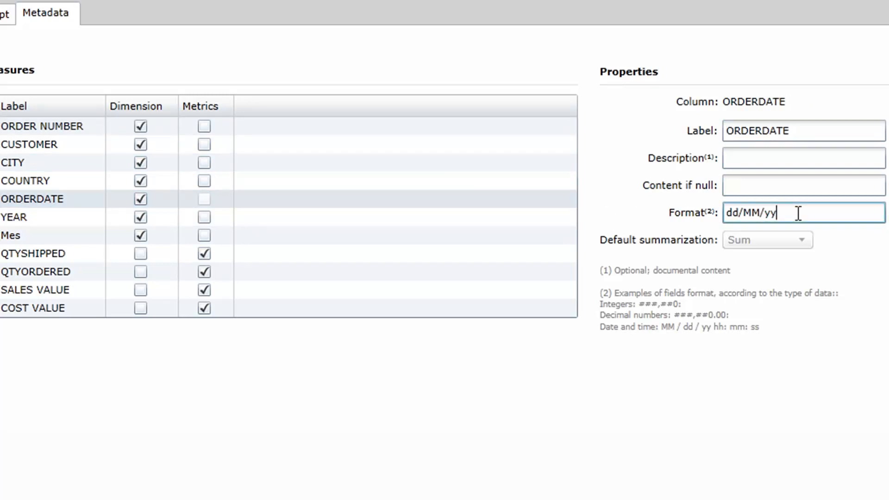
click(213, 252)
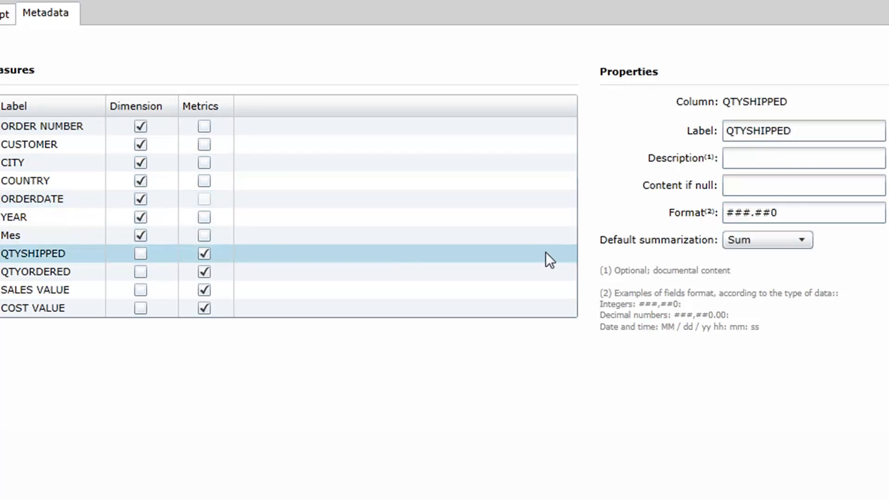
Examine the default summarization options available for the QTYSHIPPED metric
click(808, 240)
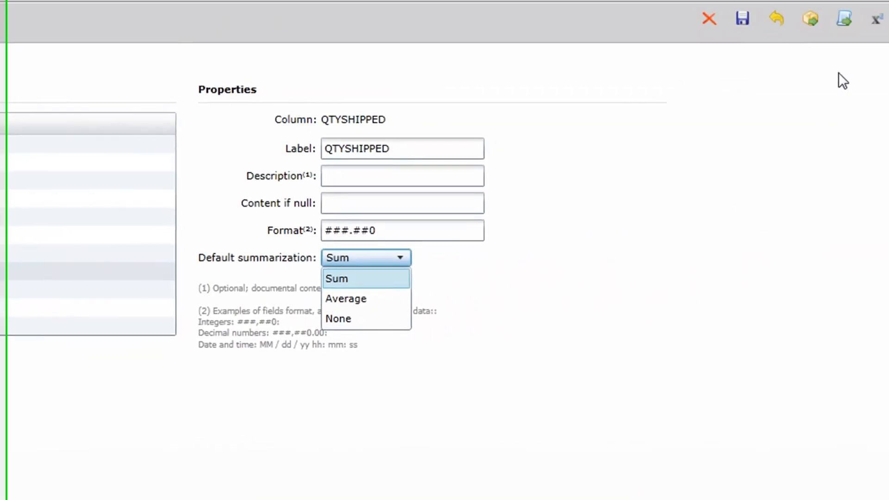
click(876, 21)
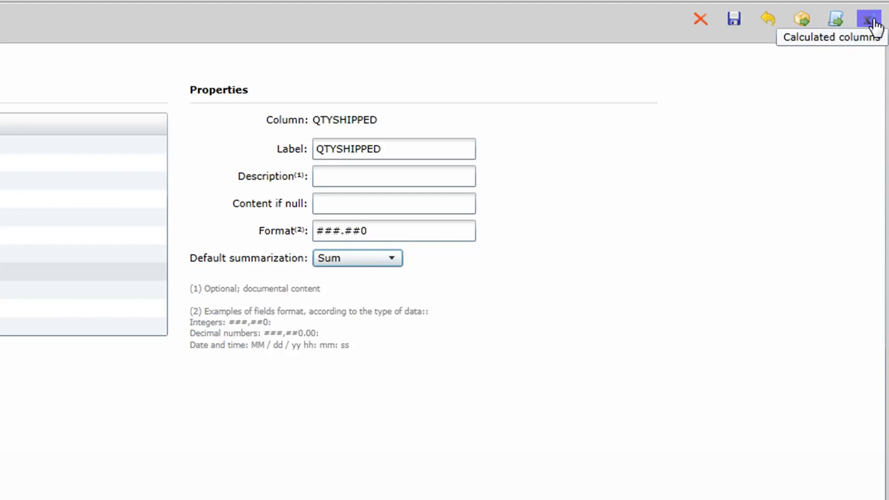
Start a new calculated column in the cube and name it Profit
click(876, 21)
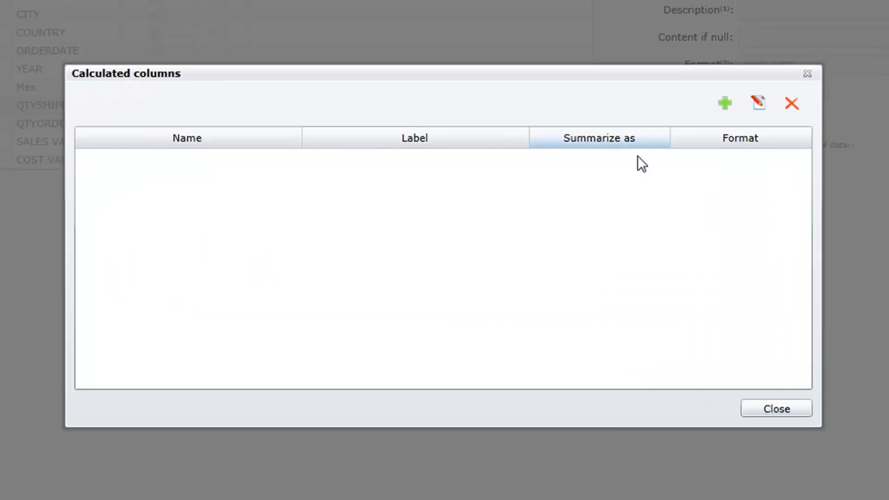
click(727, 106)
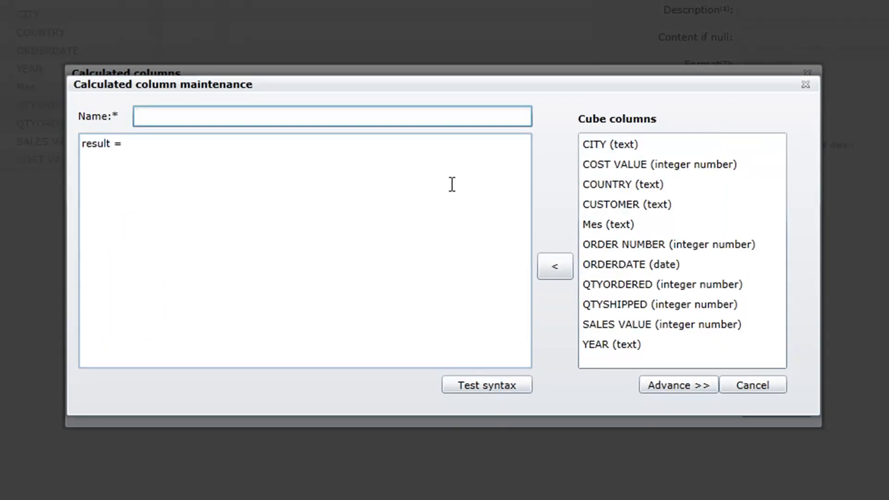
text(Profit)
Define the Profit formula as get('SALES VALUE') - get('COST VALUE') and test its syntax
click(165, 147)
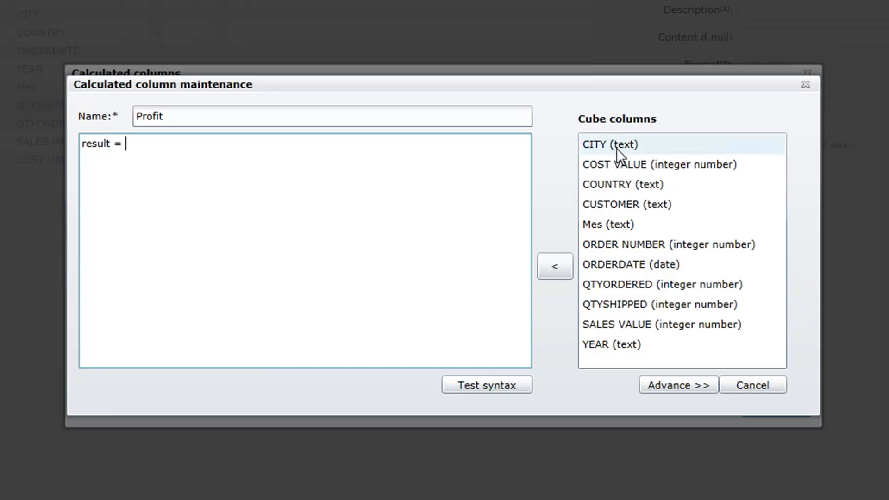
click(621, 326)
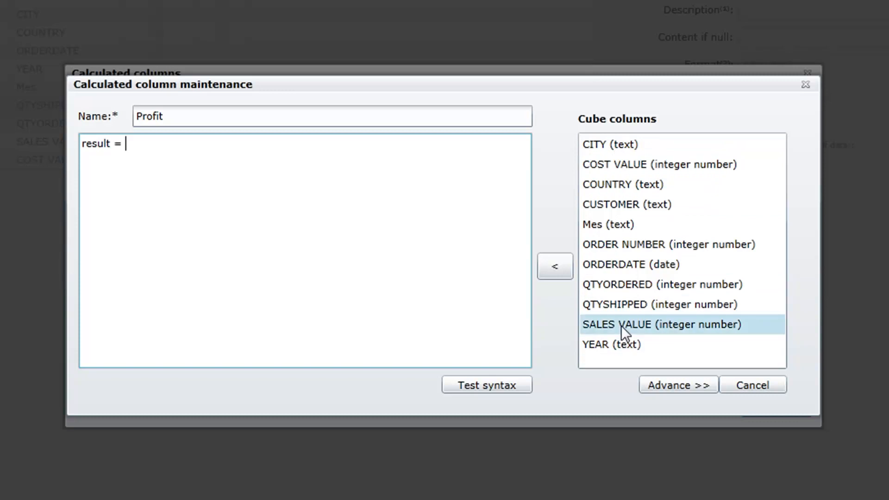
click(561, 267)
text(-)
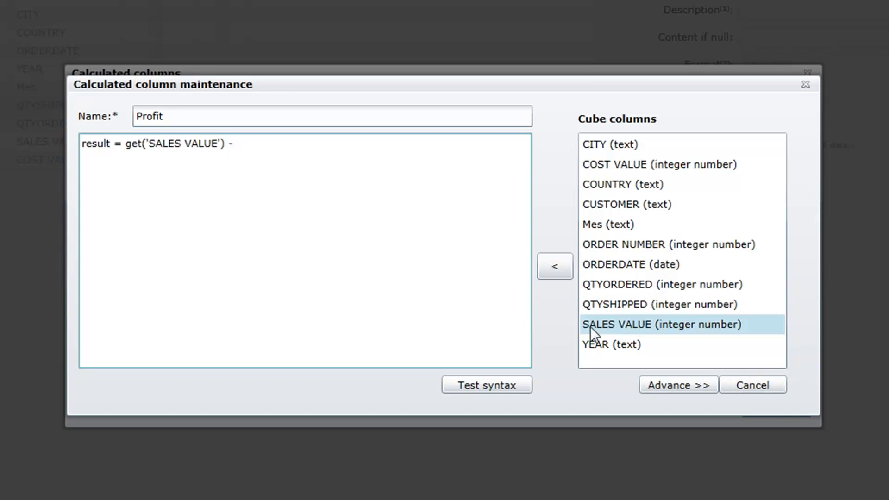
click(642, 166)
click(566, 271)
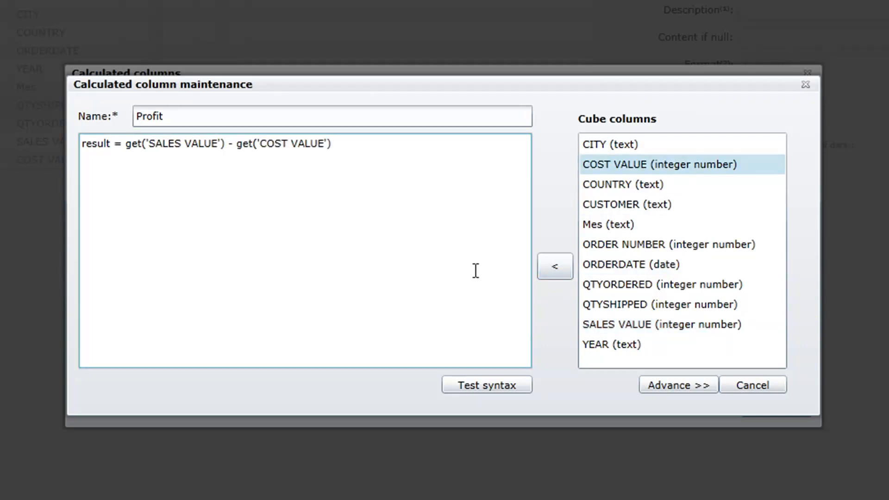
click(481, 387)
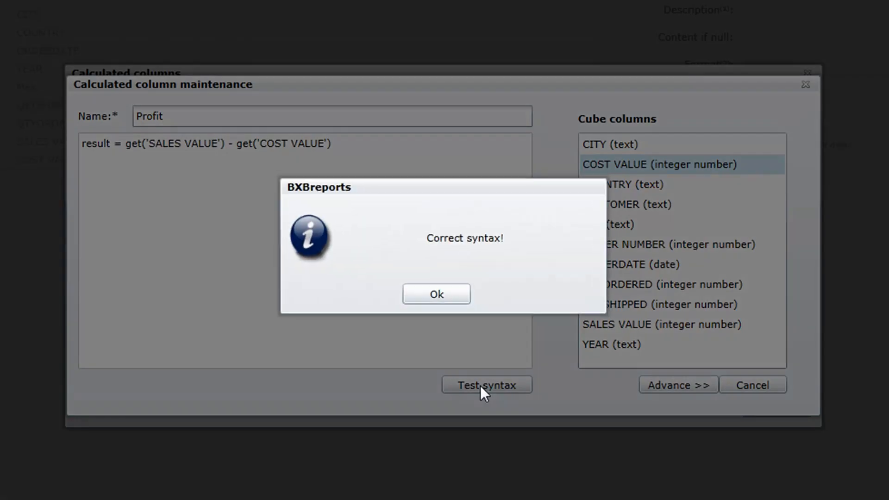
click(452, 294)
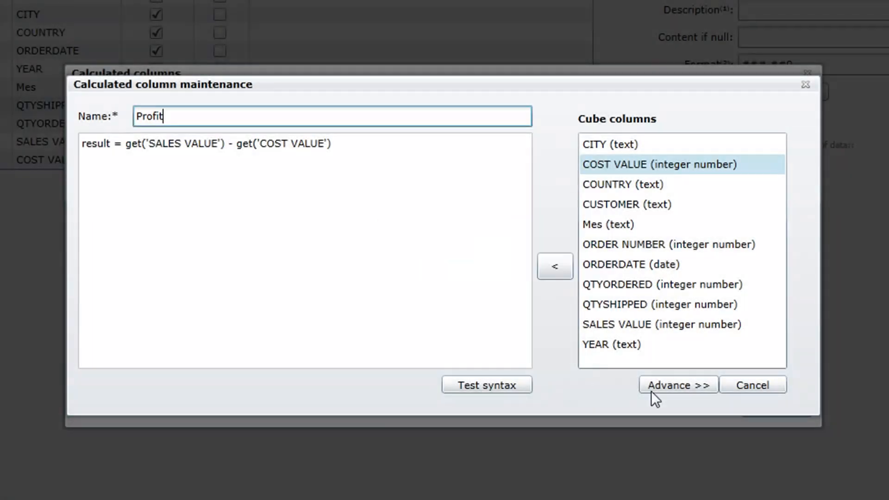
Review the Profit column's properties, keep label Profit, format #,##0.00 and Sum summarization, and apply the column to the cube
click(686, 388)
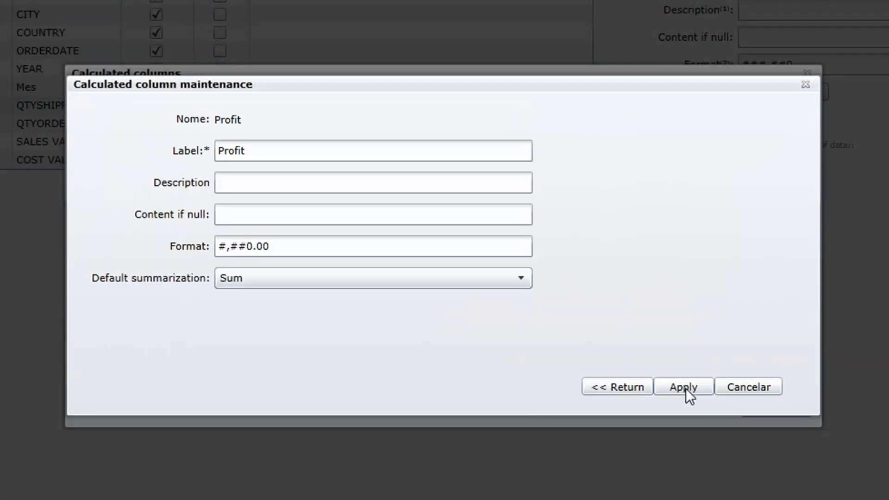
click(291, 151)
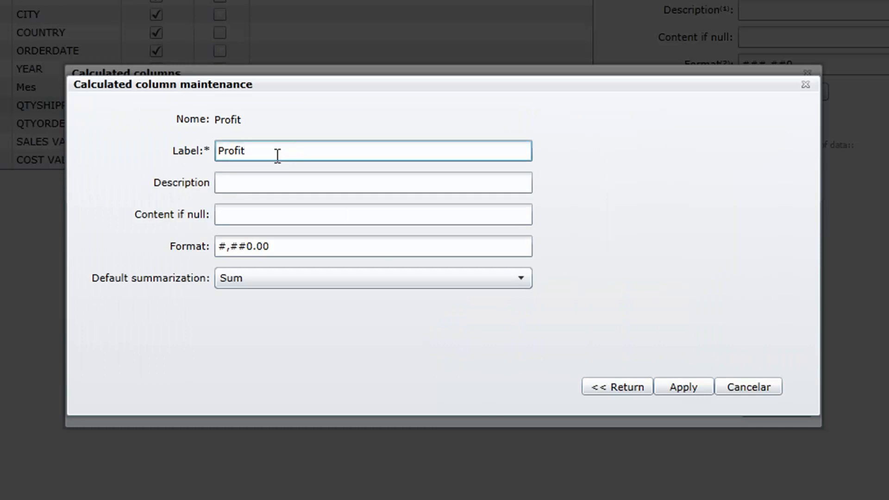
click(273, 184)
click(271, 214)
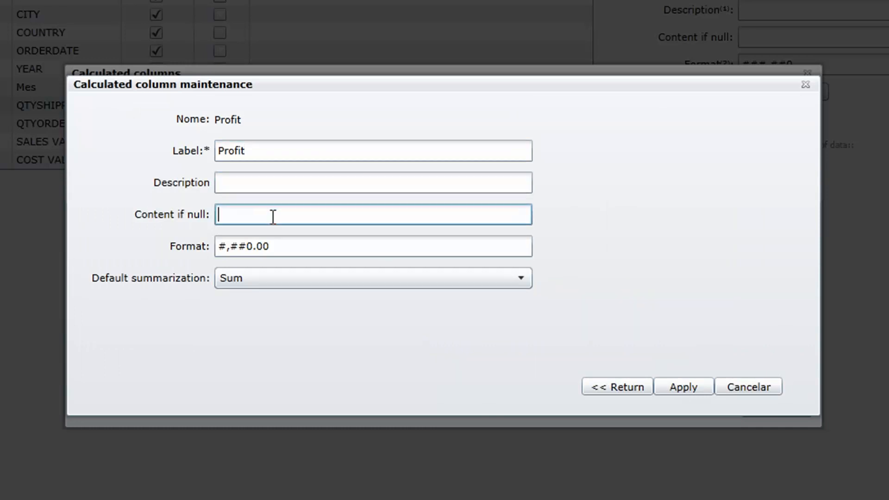
click(282, 249)
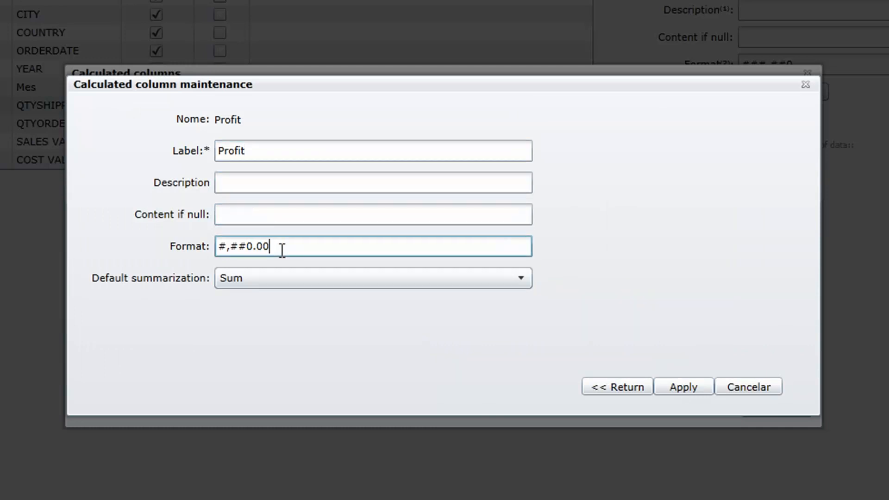
click(527, 278)
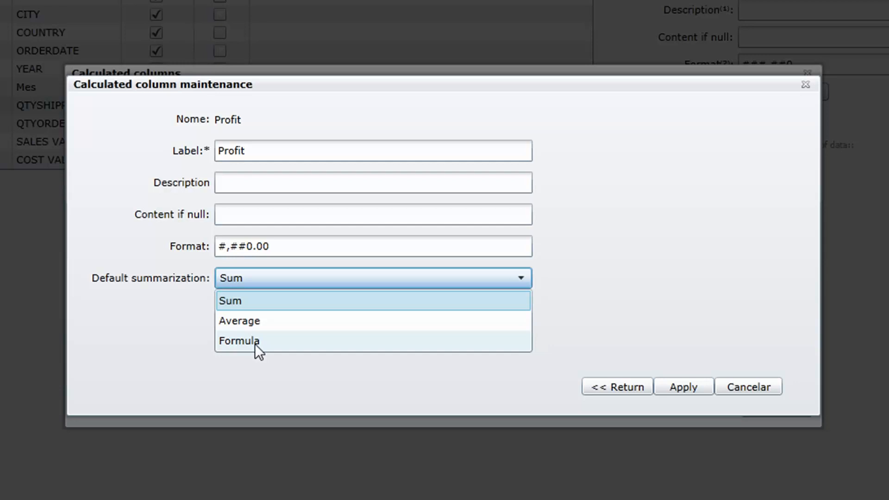
click(690, 386)
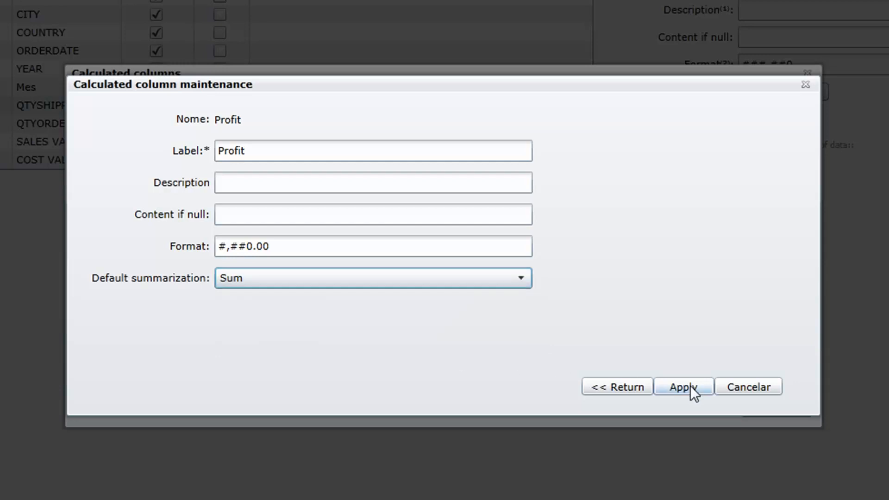
click(690, 386)
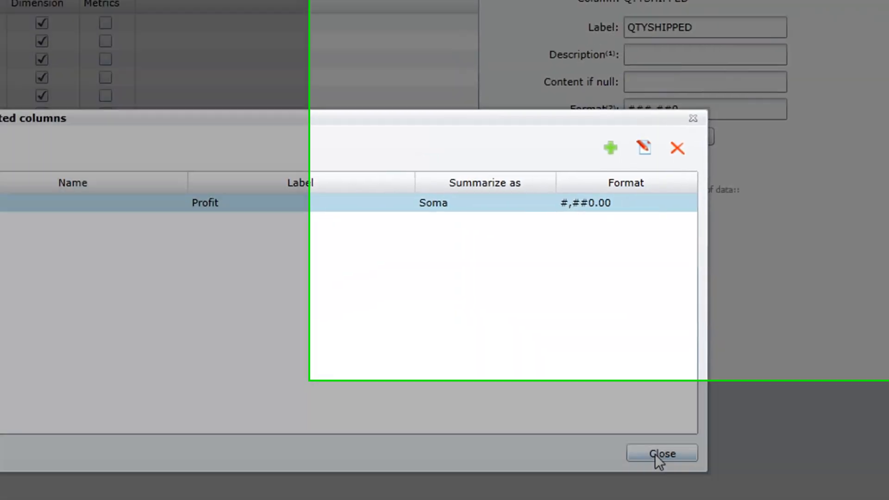
click(777, 408)
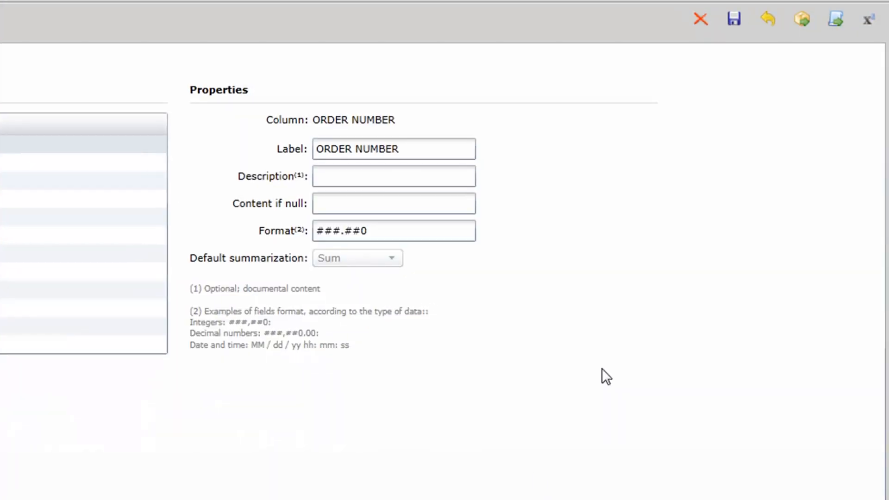
Preview the cube's query result through to its last columns, and close the preview
click(836, 19)
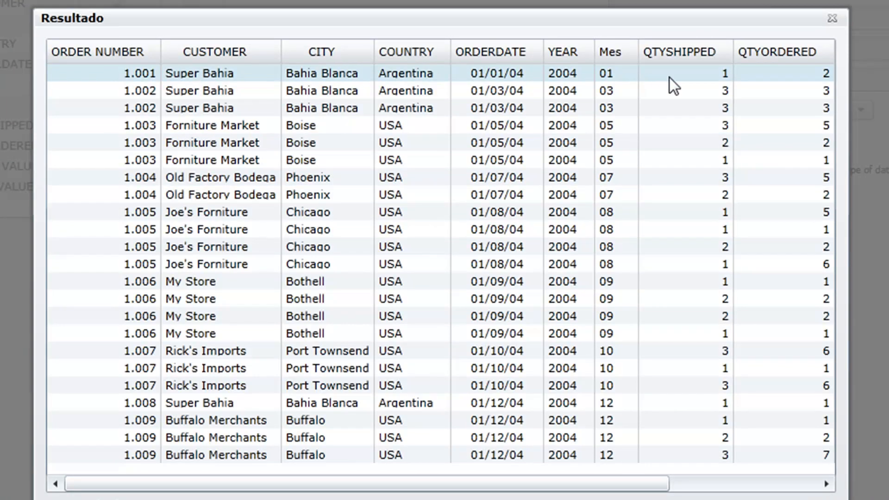
drag(659, 484, 829, 488)
click(807, 499)
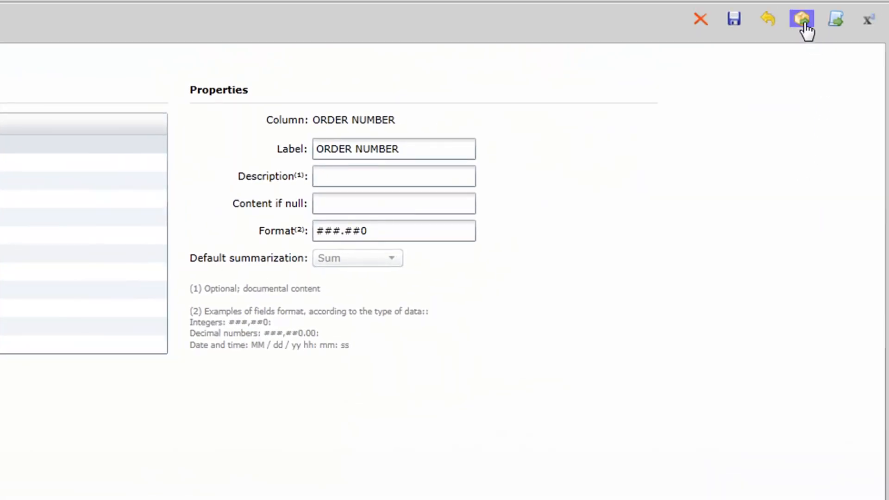
Run the data load for the SalesData cube and close the load dialog
click(801, 21)
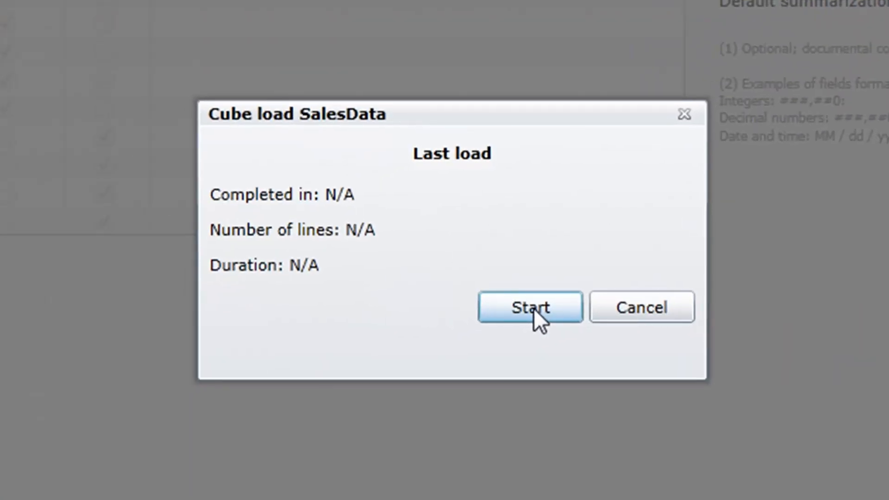
click(534, 308)
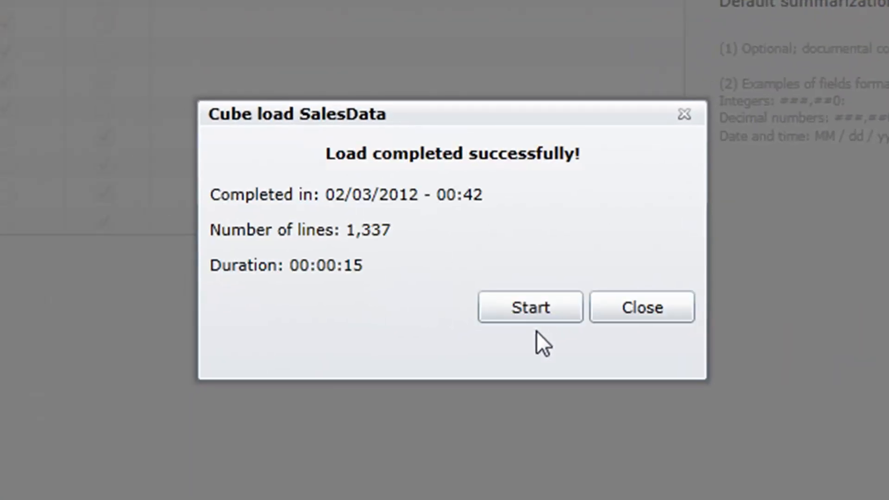
click(651, 307)
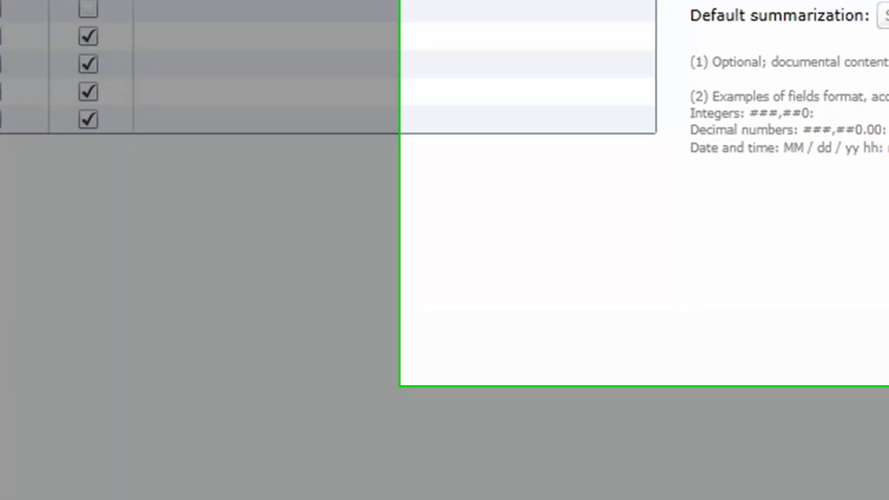